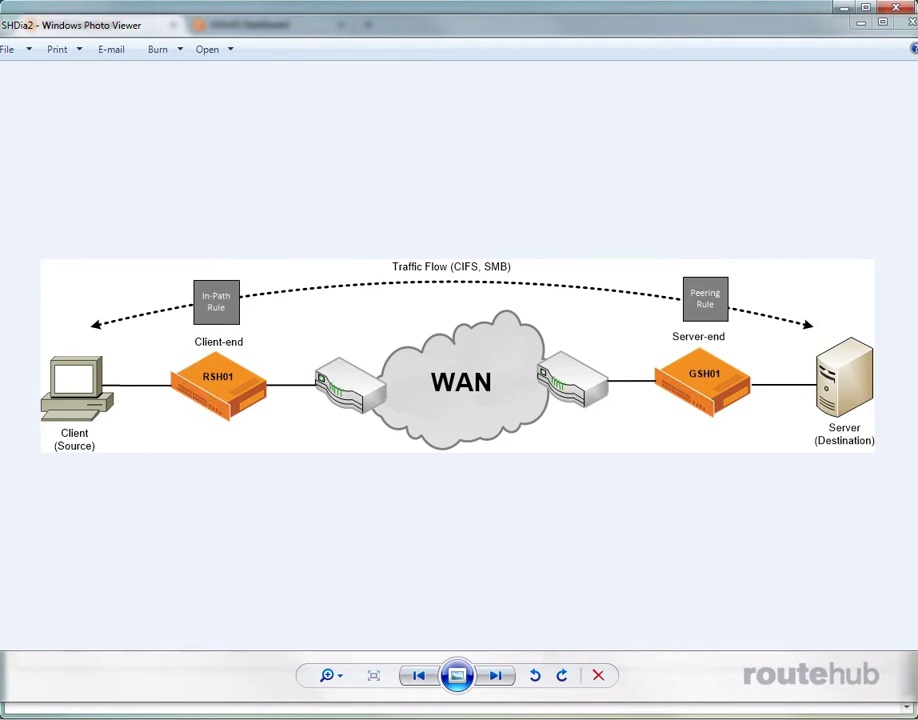
Minimize the diagram in Photo Viewer and open RWo01's Optimization > General Service Settings page
left_click(859, 25)
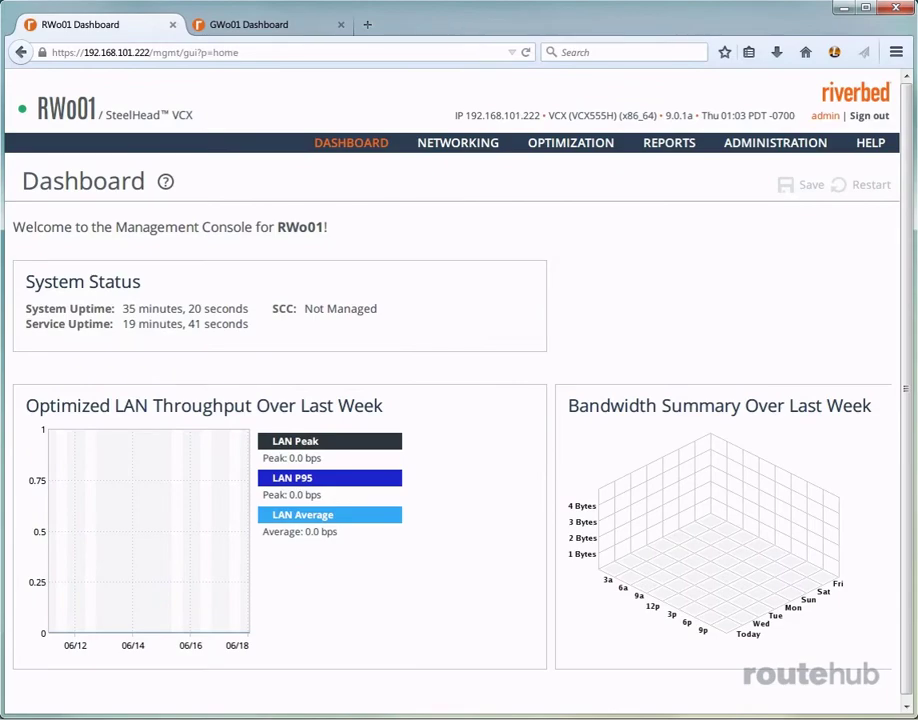
mouse_move(585, 150)
left_click(190, 189)
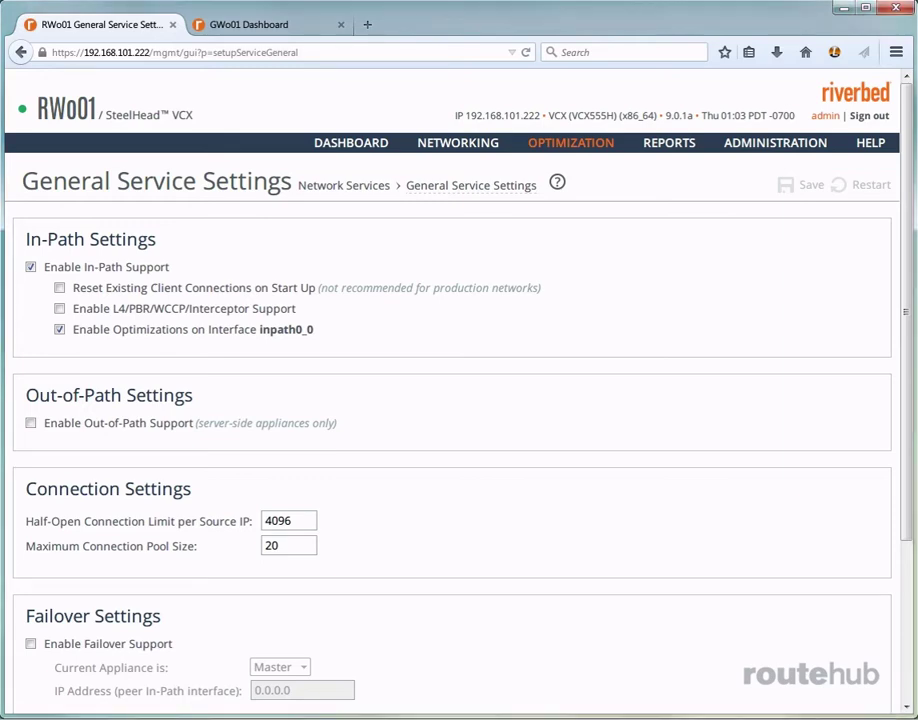
Open RWo01's Optimization > Network Services > In-Path Rules list
mouse_move(549, 150)
left_click(156, 206)
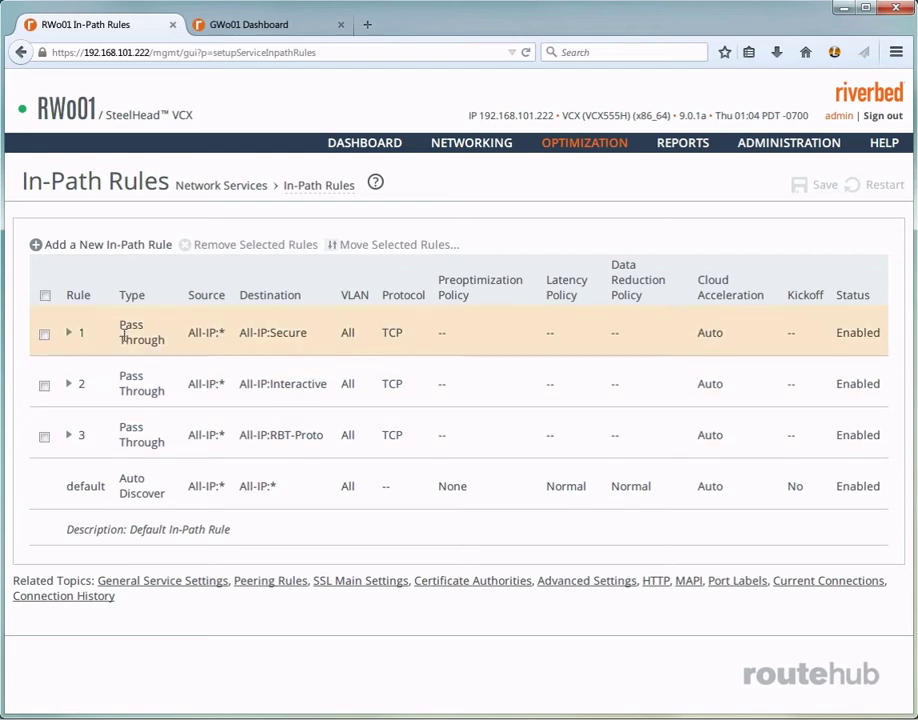
Start a new in-path rule on RWo01, leaving its type as Auto Discover
left_click(127, 245)
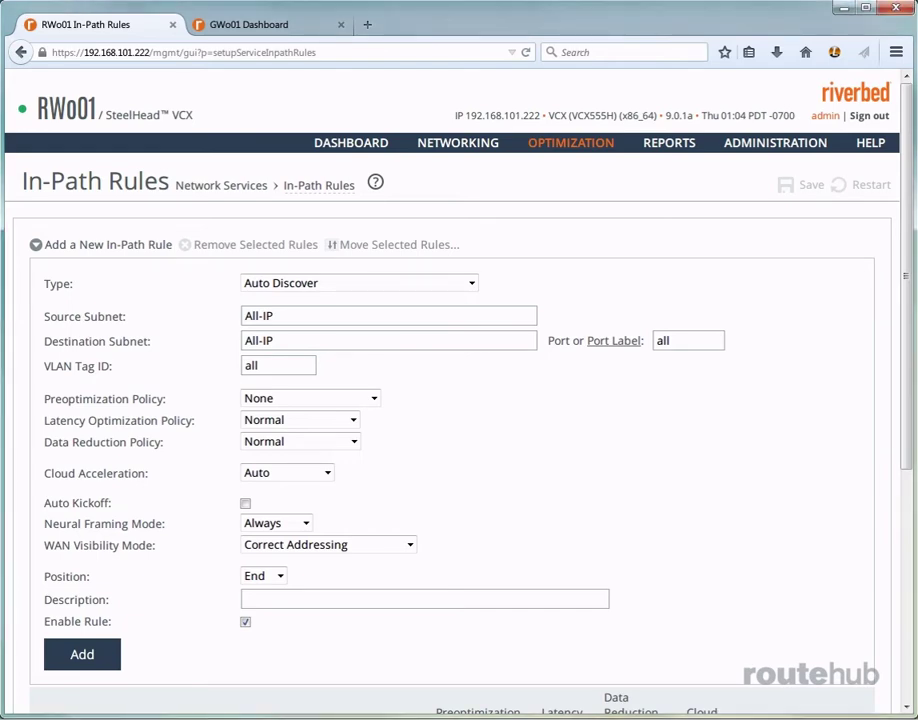
left_click(472, 284)
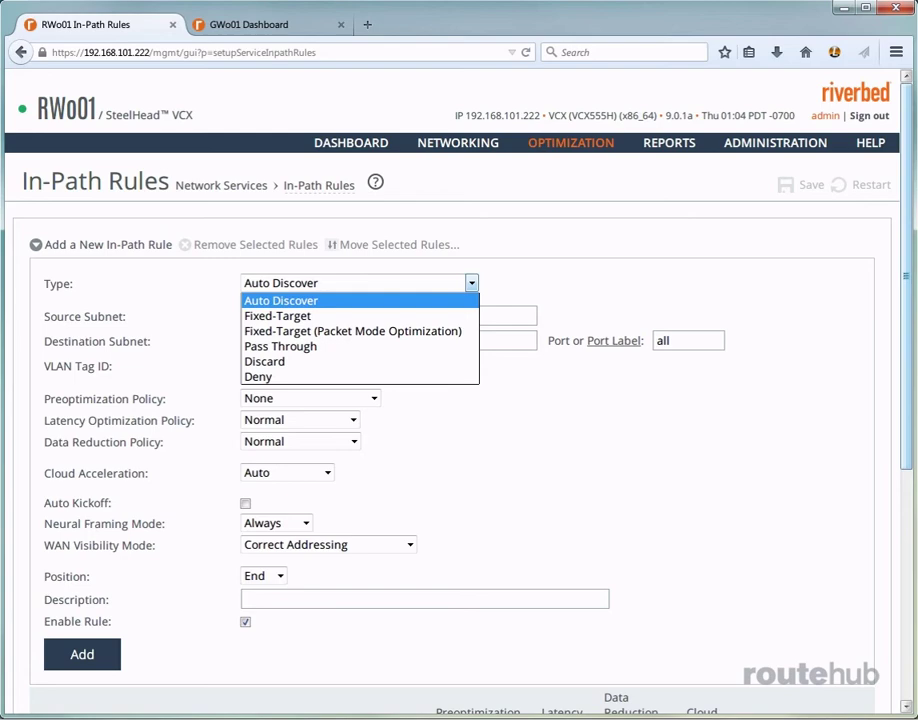
left_click(398, 302)
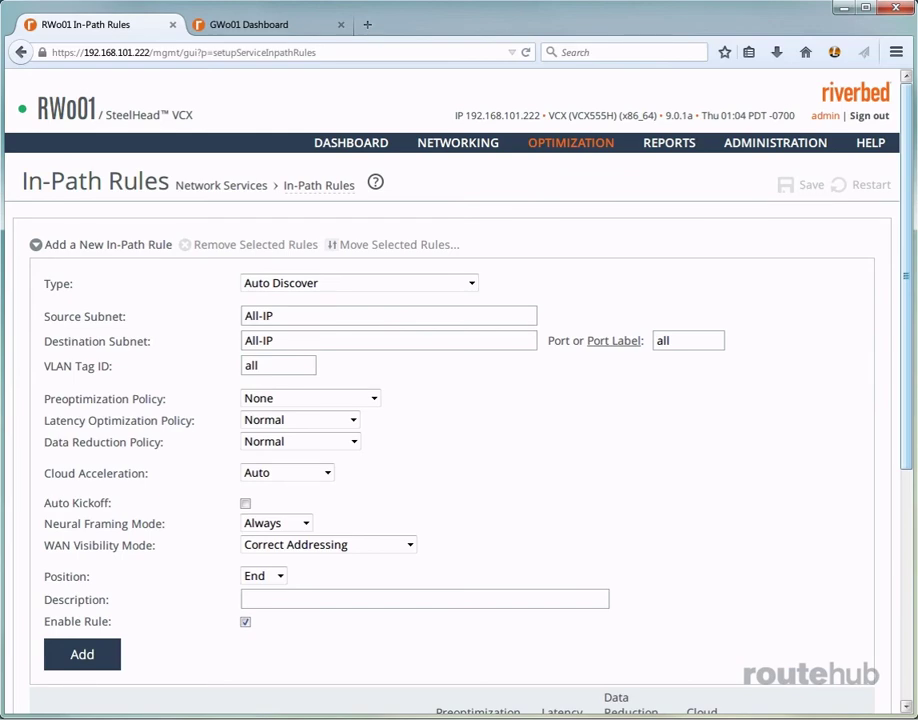
Set the rule's source subnet to 172.18.101.0/24 and destination to 172.17.201.0/24
triple_click(299, 317)
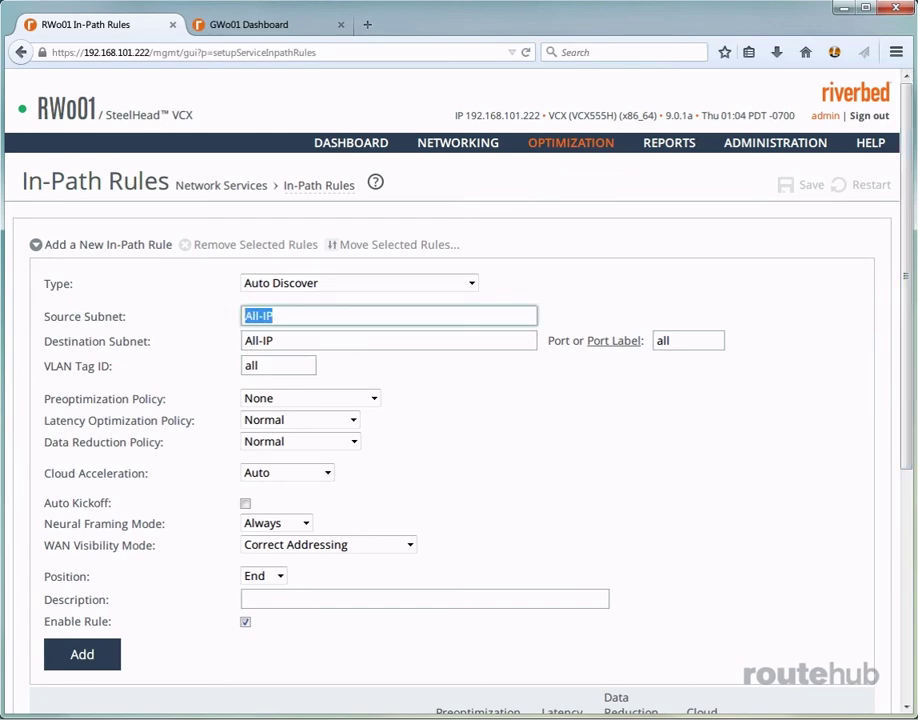
type("172.18.1")
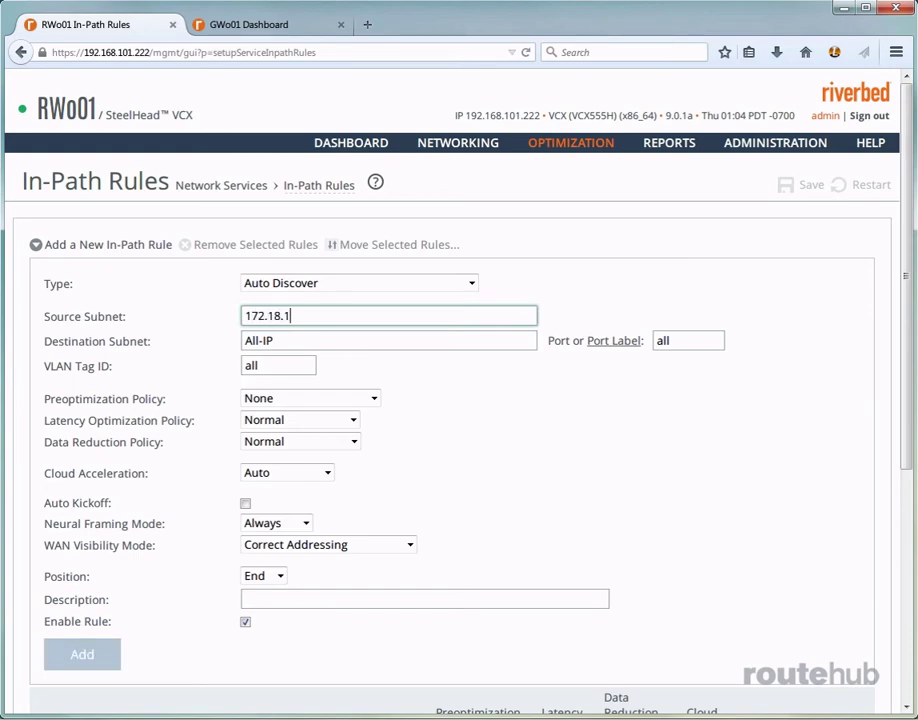
type("01.0/24")
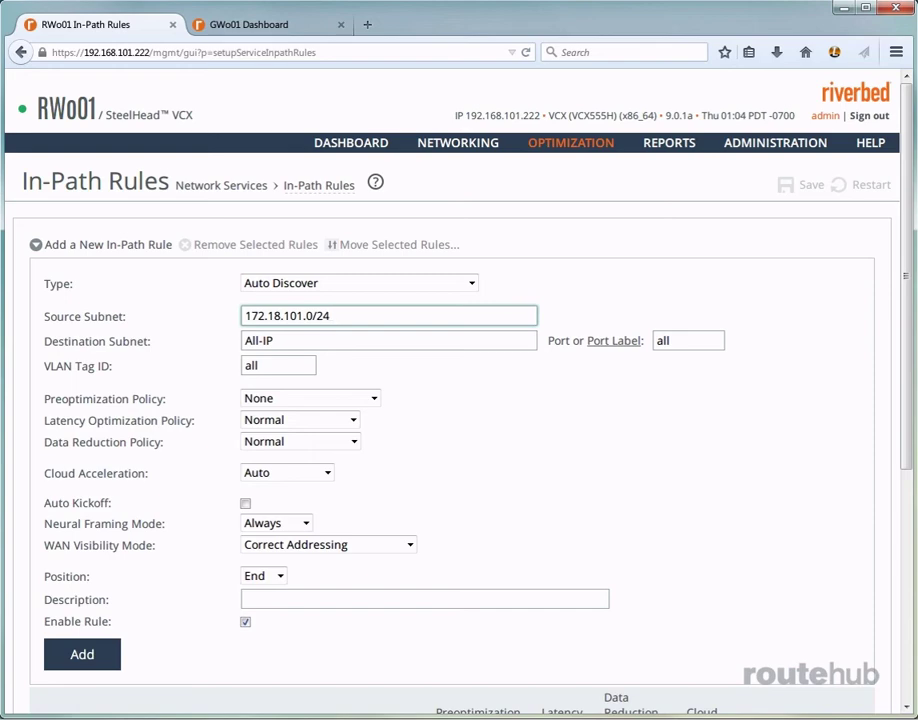
left_click(264, 346)
triple_click(264, 346)
type("172.17.201.0")
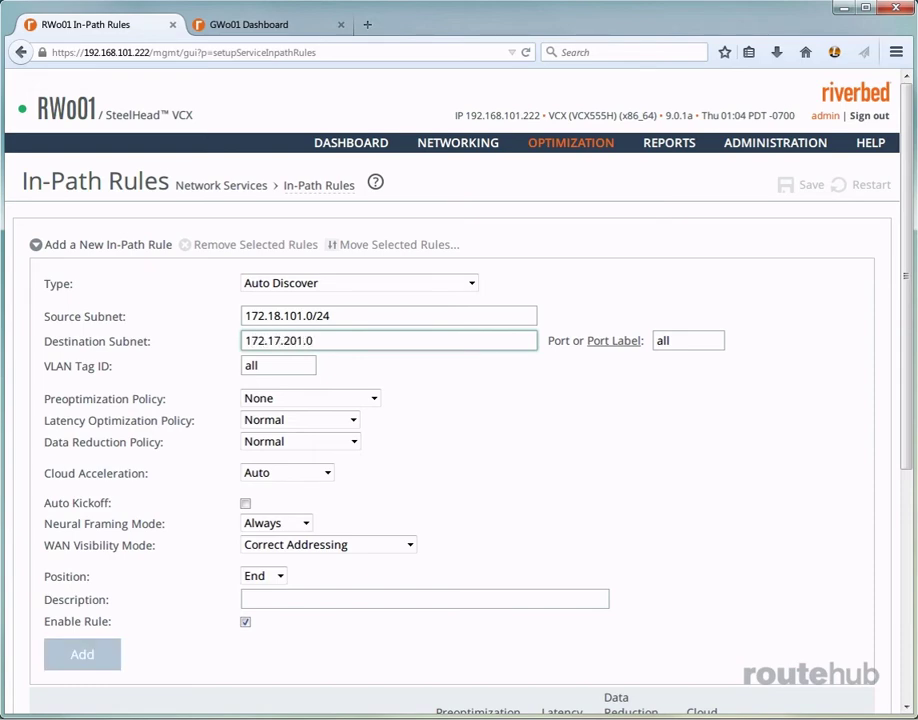
type("/24")
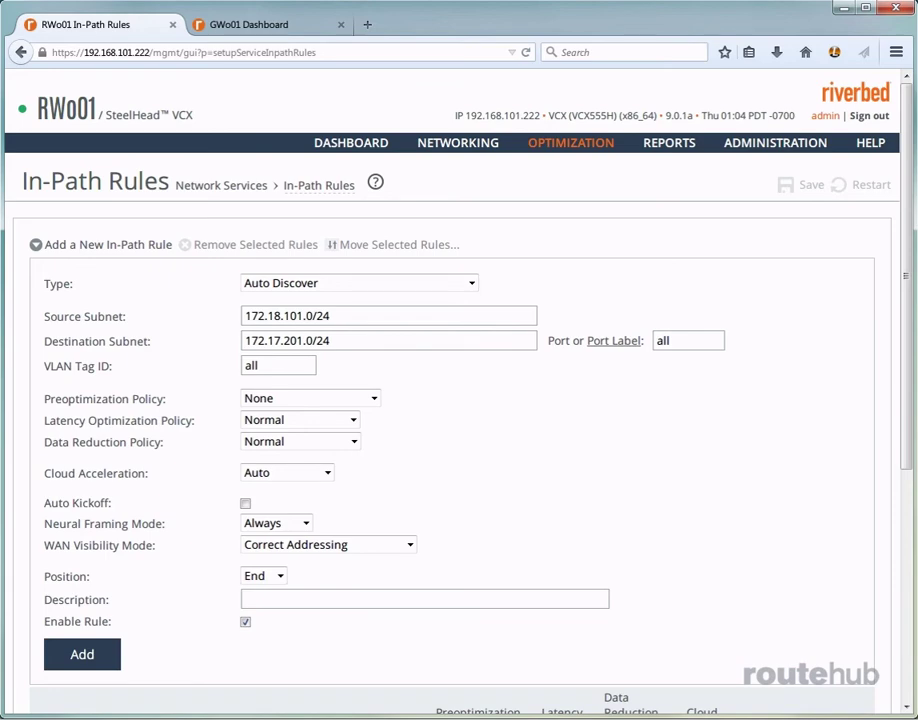
Position the rule at Start and describe it 'IPR for RGR to GR'
left_click(283, 578)
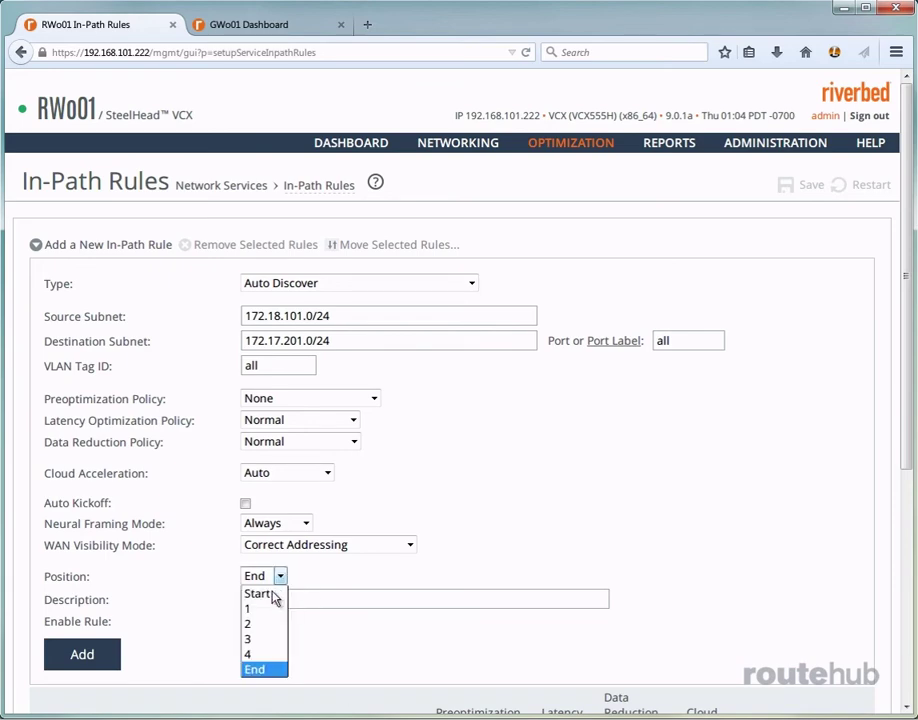
left_click(265, 594)
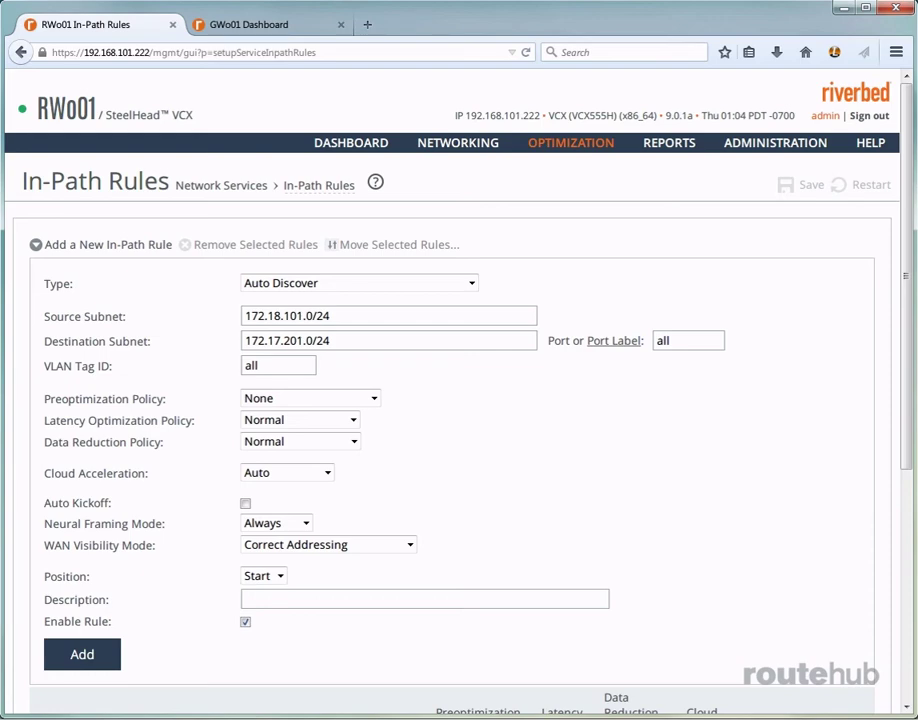
left_click(395, 600)
type("NPR for")
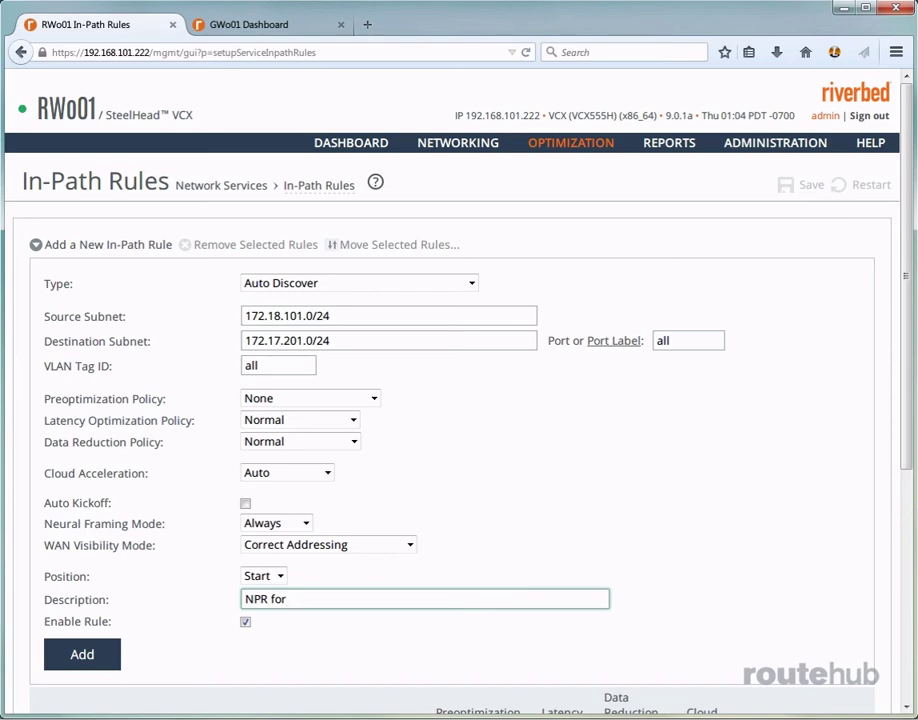
type(" =")
key("BackSpace")
key("BackSpace")
key("BackSpace")
key("BackSpace")
key("BackSpace")
key("BackSpace")
key("BackSpace")
key("BackSpace")
key("BackSpace")
type("IPR for RGR r")
key("BackSpace")
type("to GR")
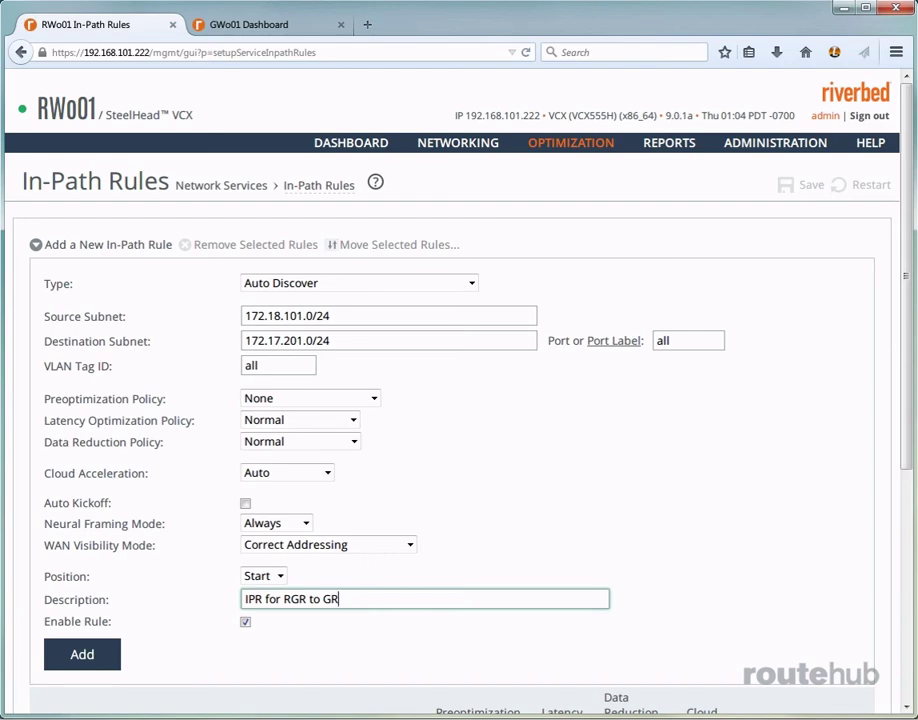
Add the Auto Discover rule as rule 1 on RWo01 and save the configuration
left_click(95, 654)
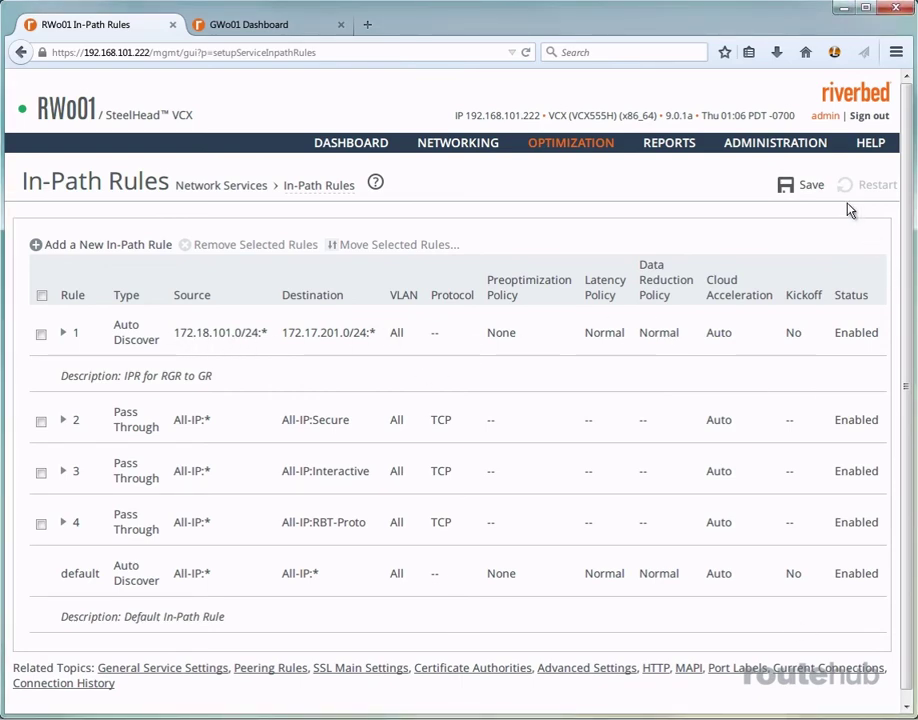
left_click(806, 186)
Switch to the GWo01 console and open Optimization > Network Services > Peering Rules
left_click(254, 28)
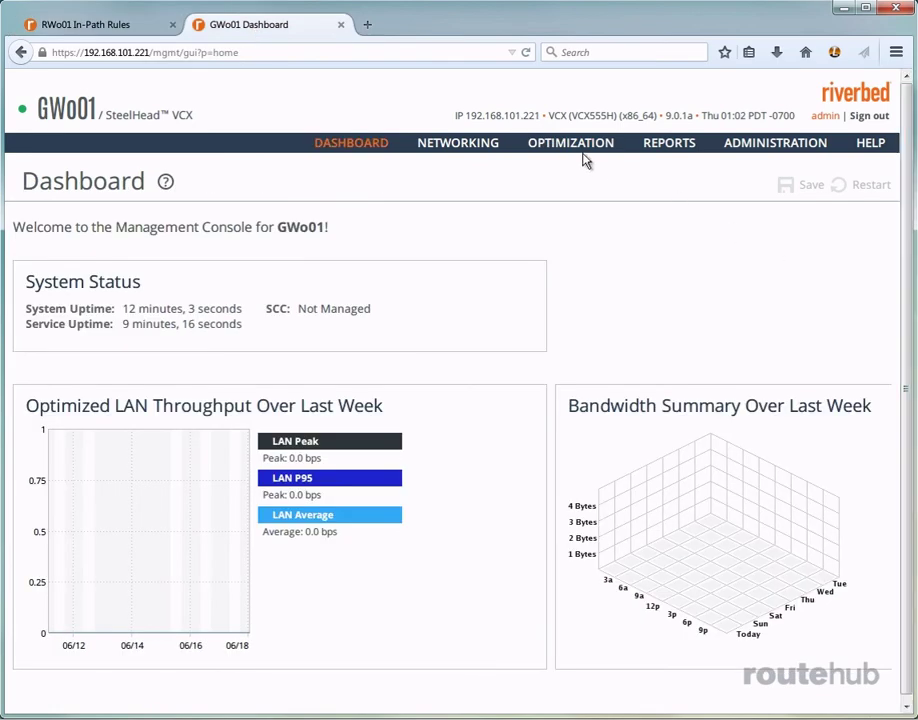
mouse_move(580, 146)
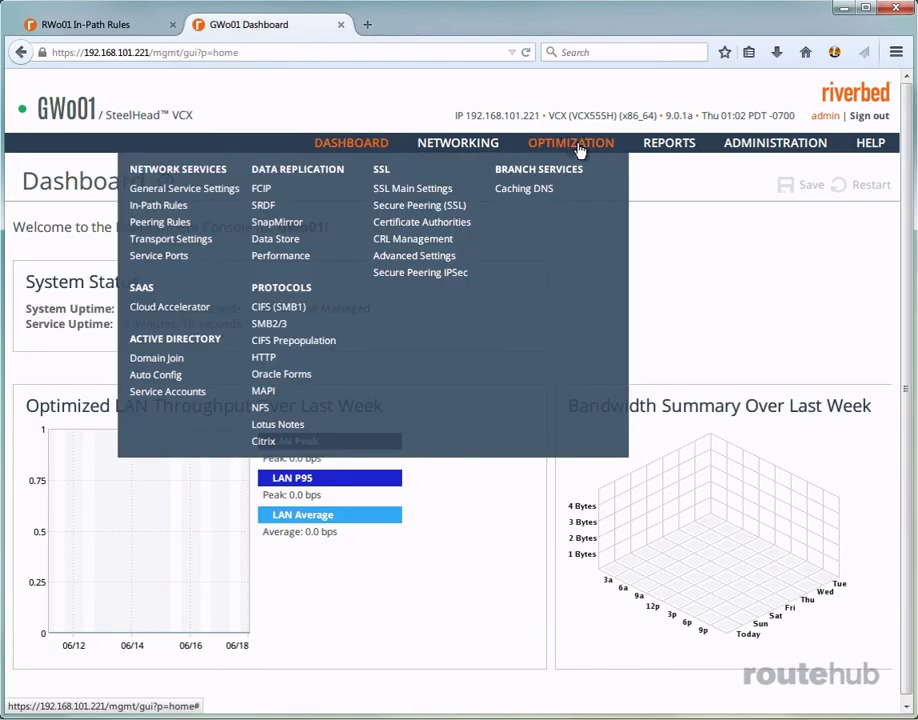
left_click(160, 222)
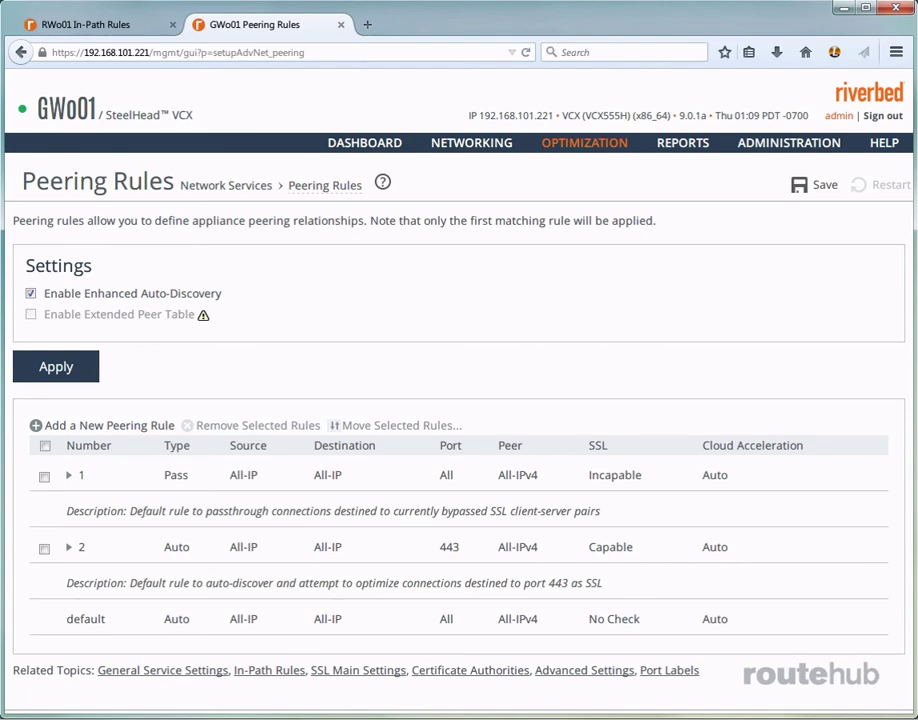
Start a new peering rule on GWo01 and view its Rule Type choices
left_click(125, 427)
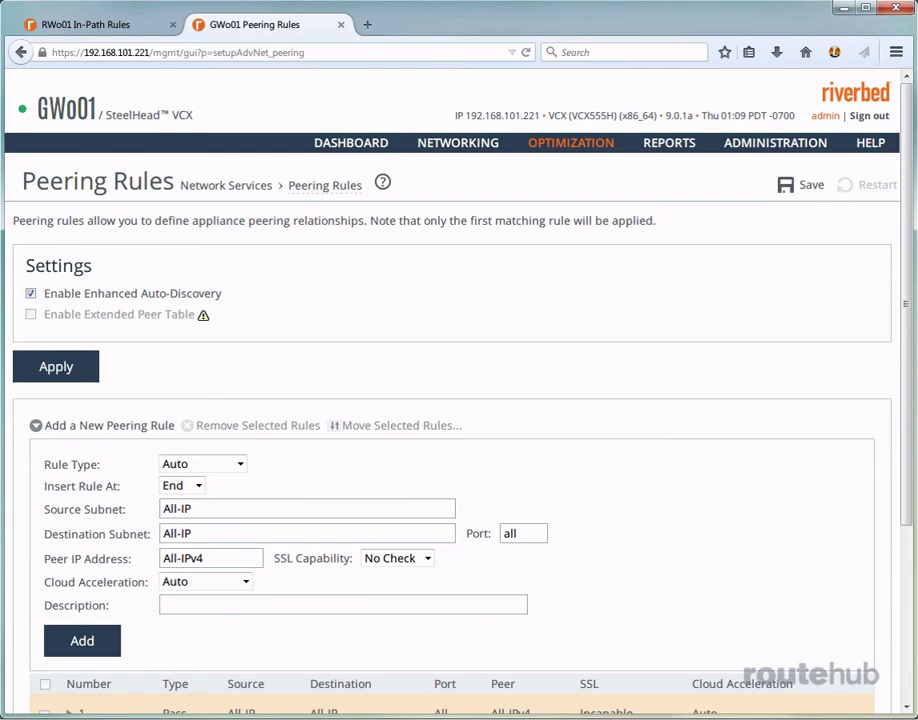
left_click(240, 464)
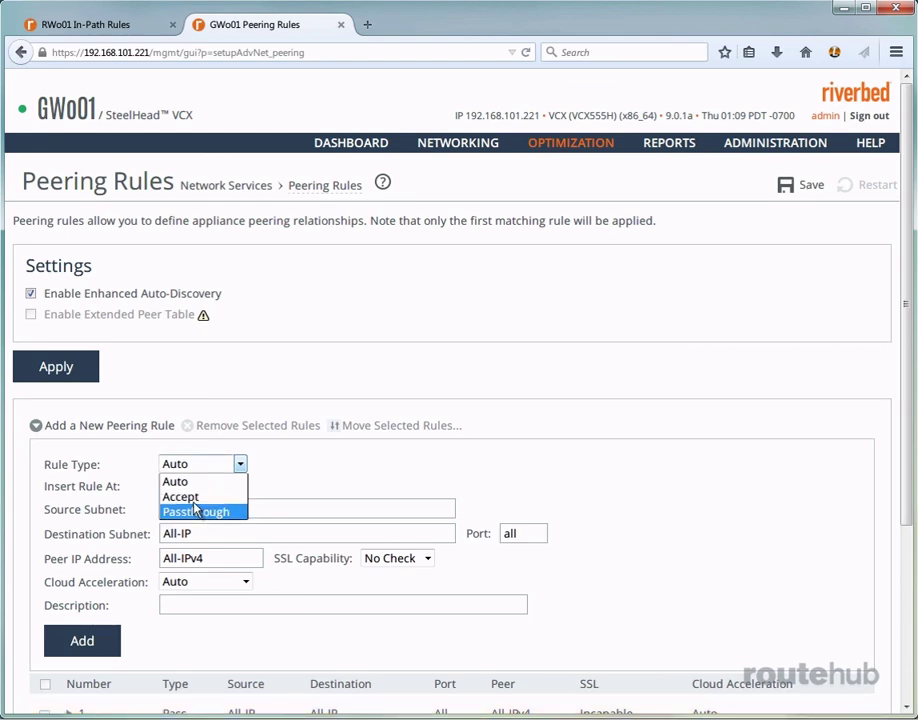
Make it an Accept rule at Start, 172.18.101.0/24 to 172.17.201.0/24, described 'PR for GR from RGR'
left_click(185, 497)
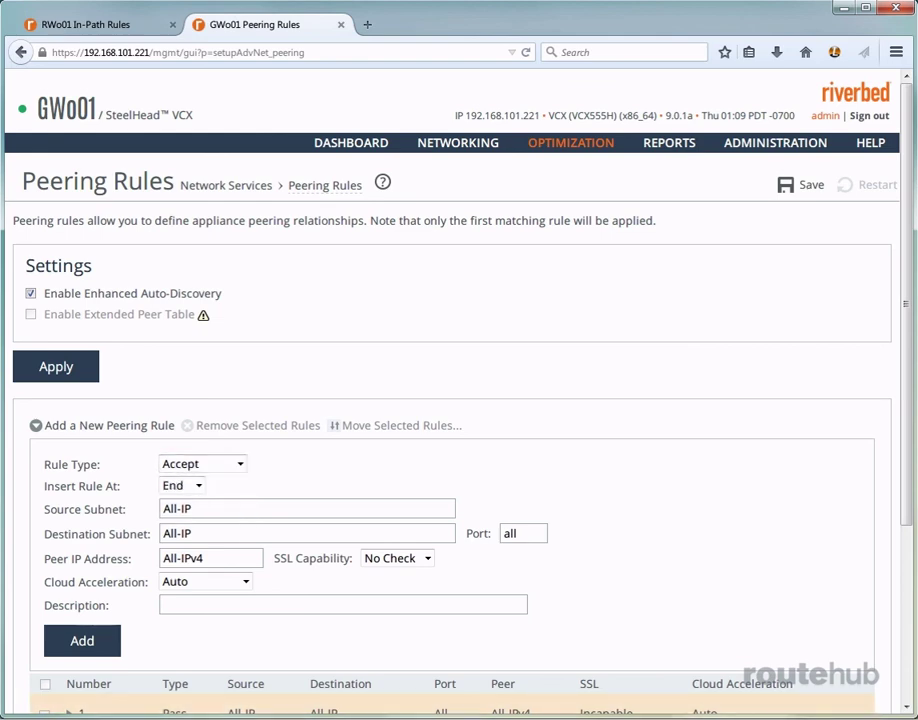
left_click(188, 486)
left_click(217, 502)
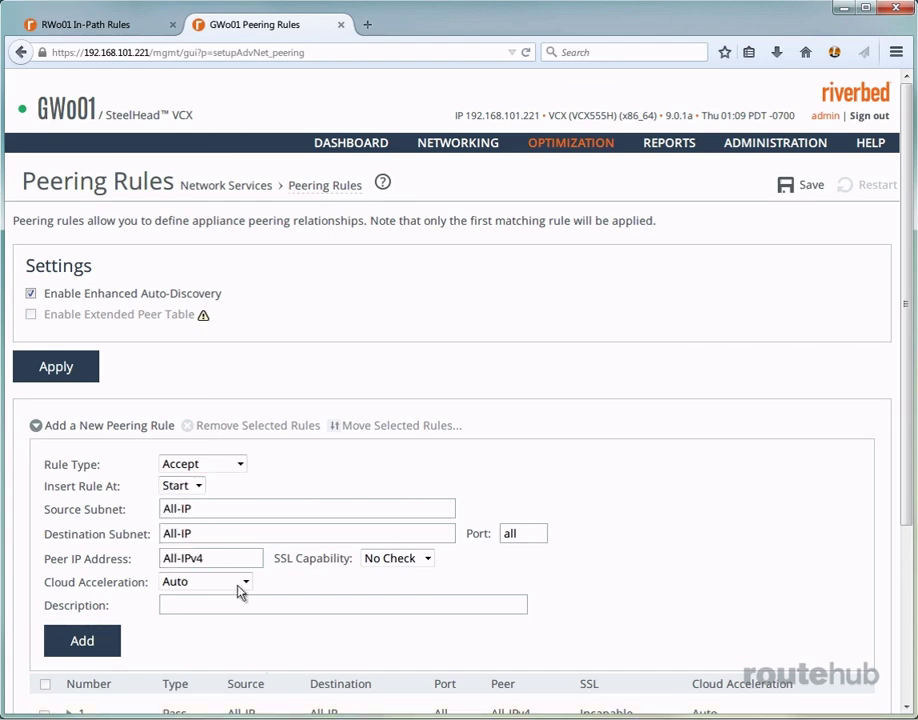
triple_click(205, 509)
type("172.18.101.0/24")
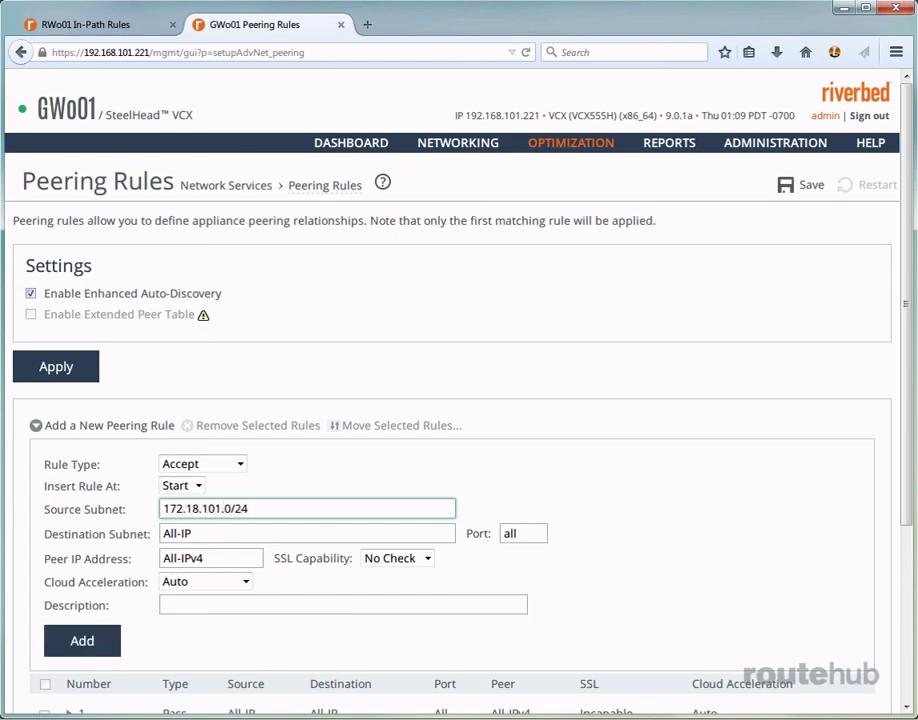
triple_click(161, 533)
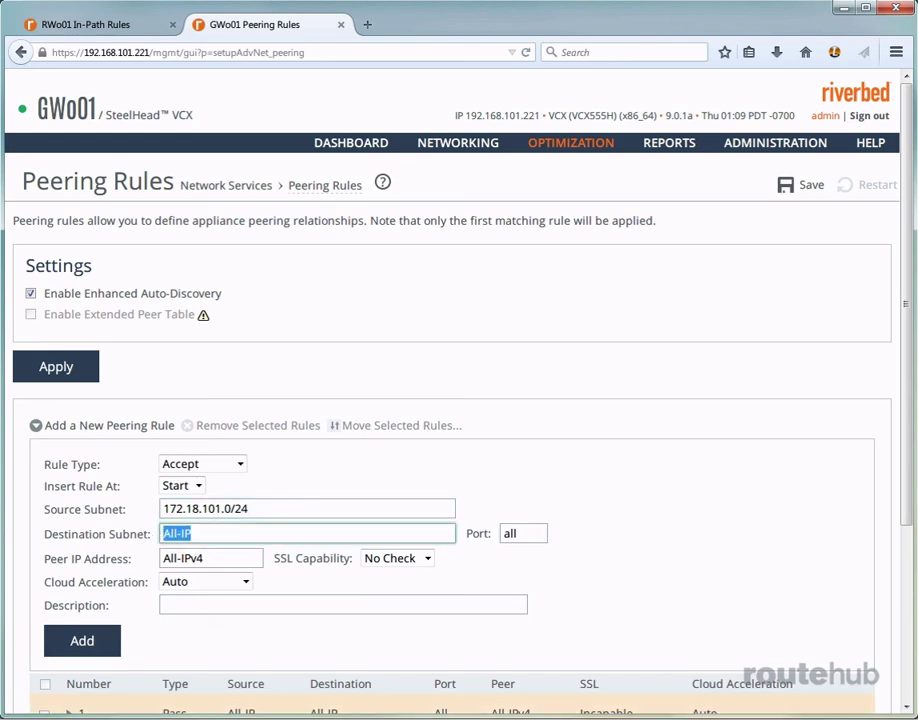
type("172.17")
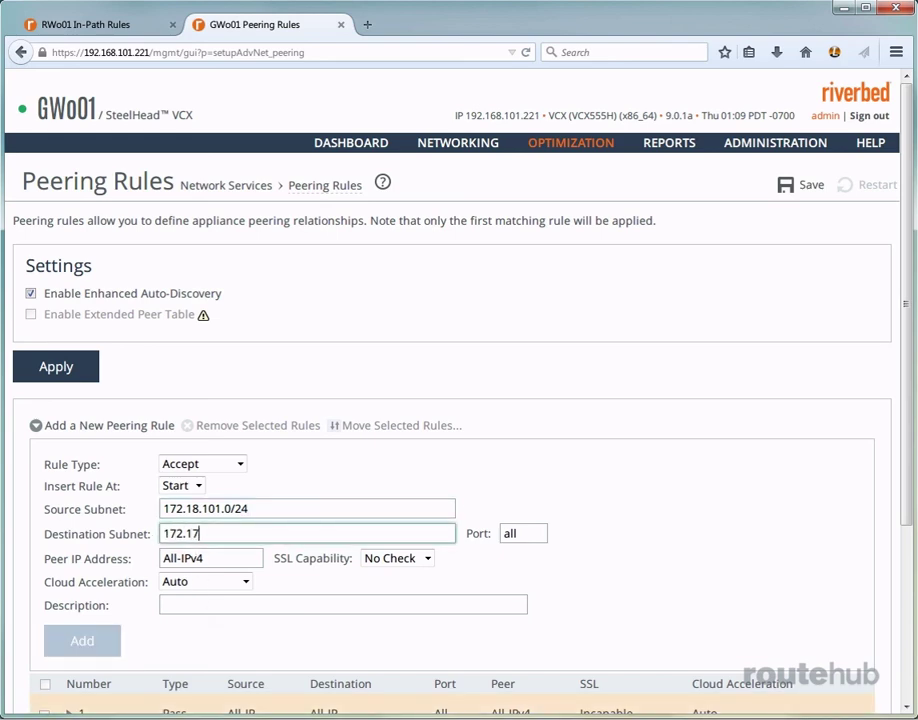
type(".201.0/24")
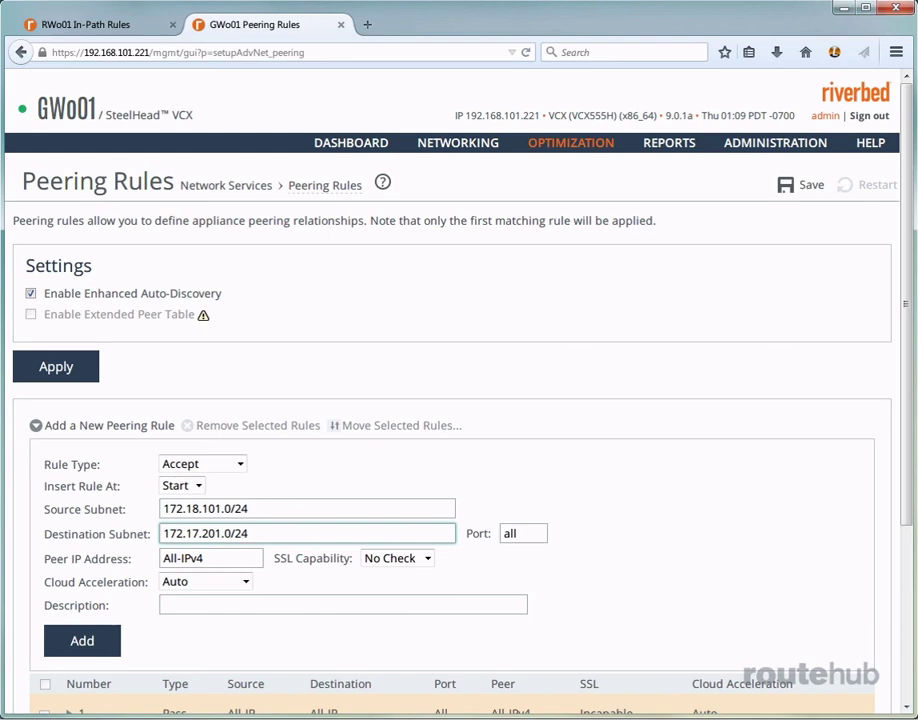
type("PR for GR from RGR")
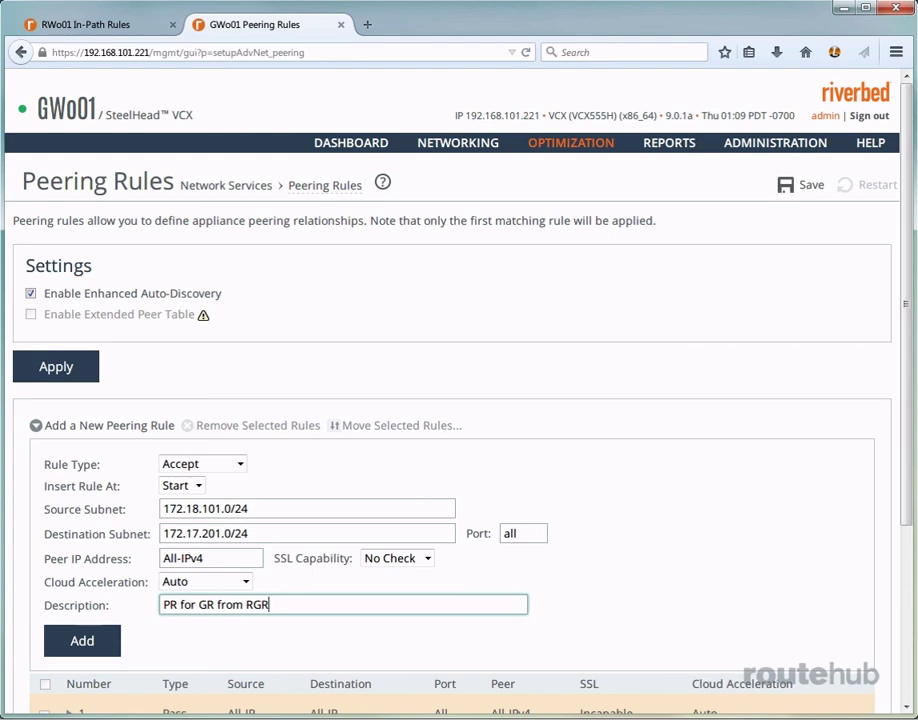
Add the Accept peering rule so it becomes rule 1 on GWo01
left_click(82, 648)
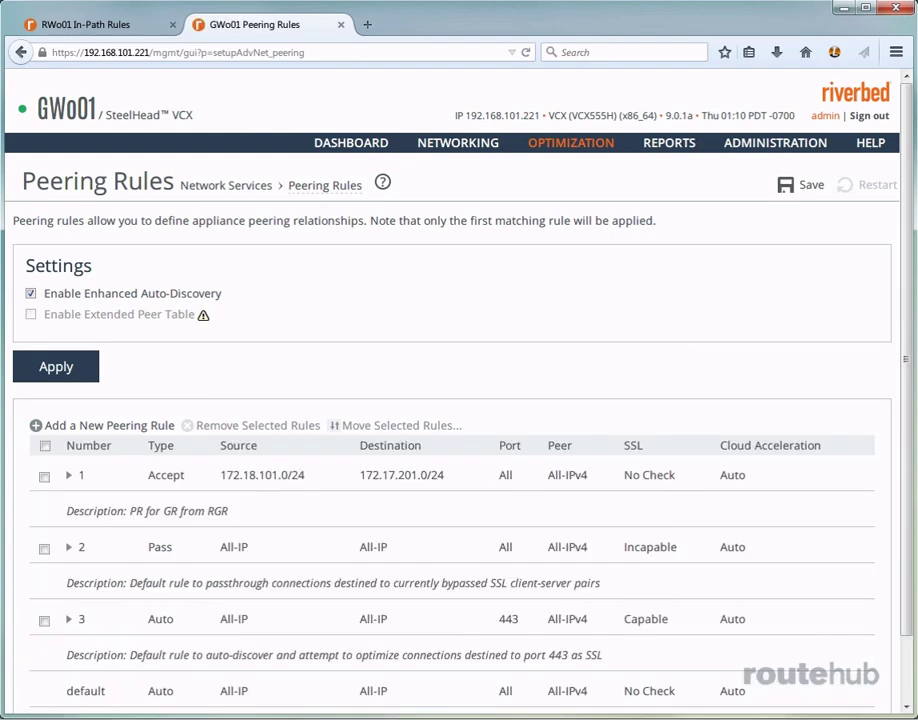